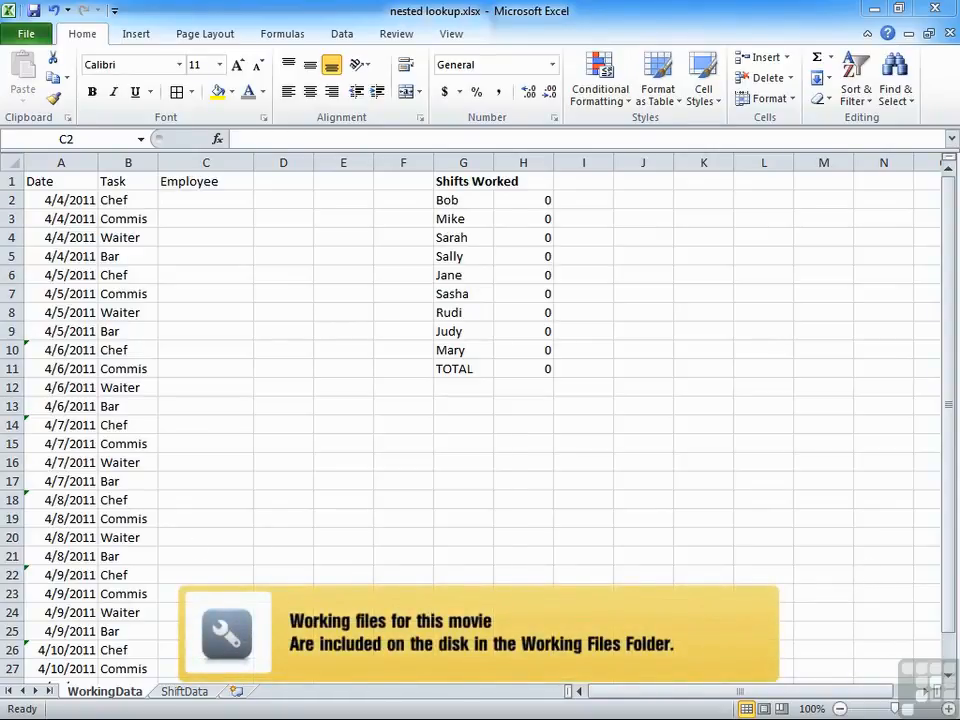
Examine the ShiftData sheet's dates, task names and the employees assigned to each task per day.
click(186, 692)
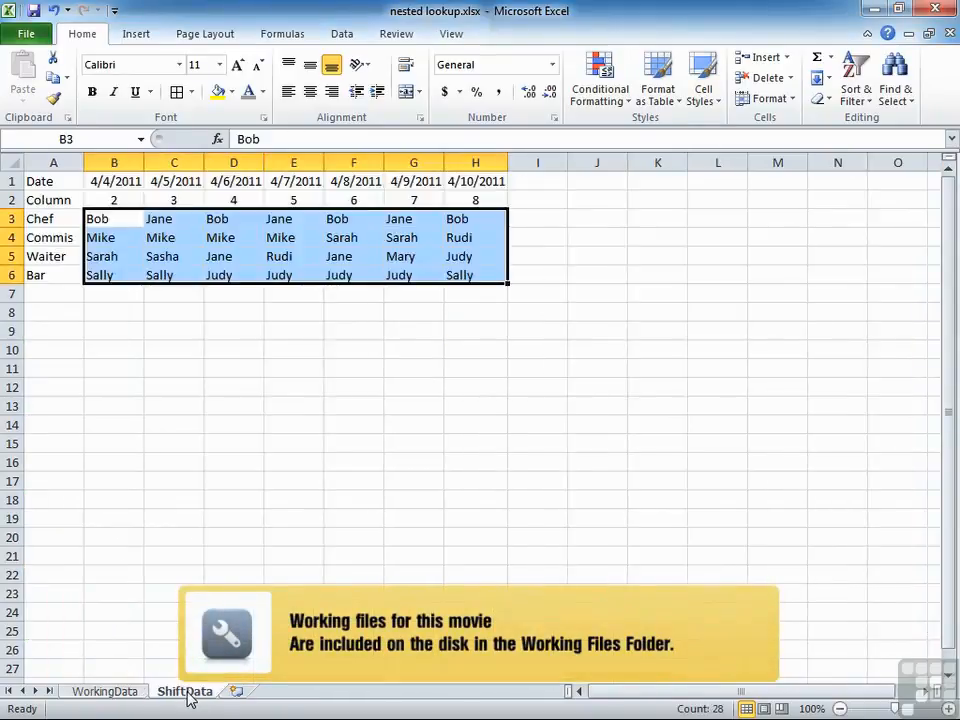
click(121, 259)
click(69, 182)
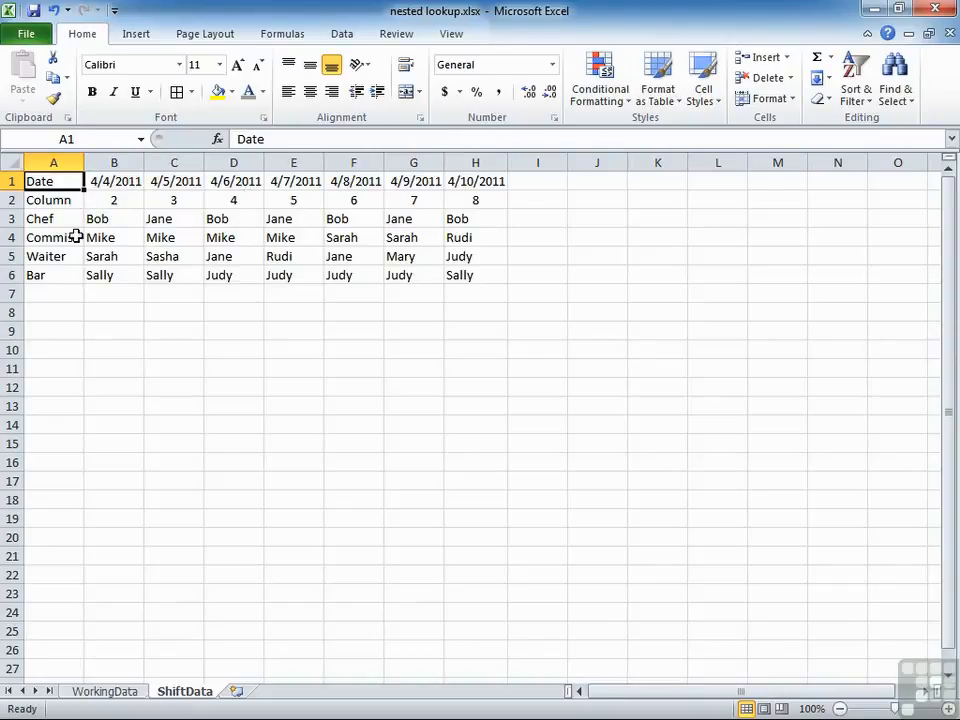
drag(65, 222, 55, 272)
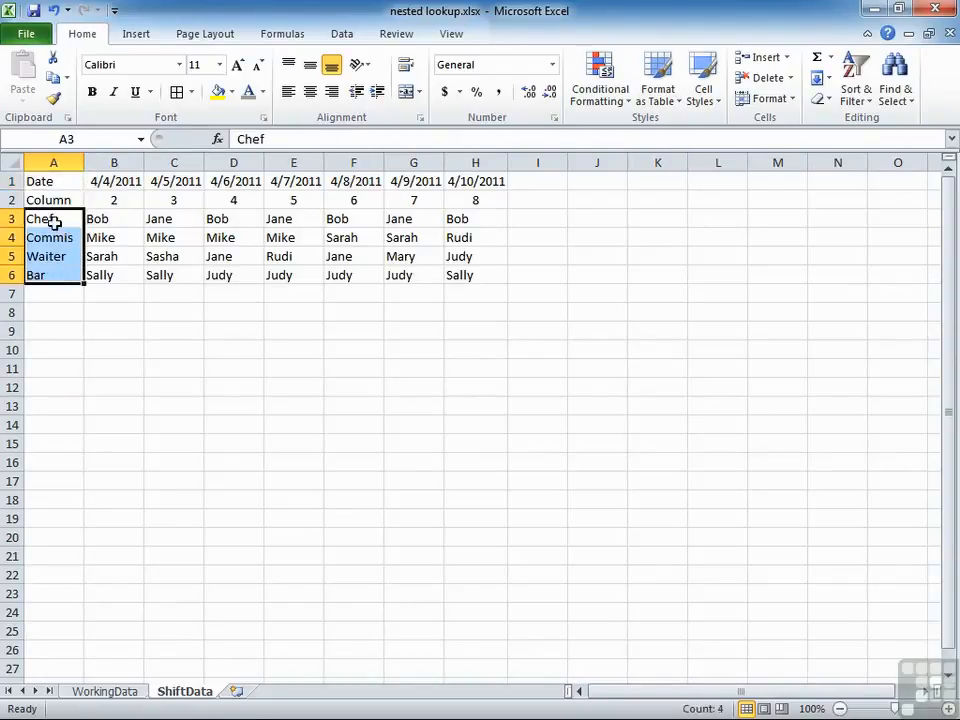
click(118, 219)
click(125, 237)
click(157, 237)
click(171, 216)
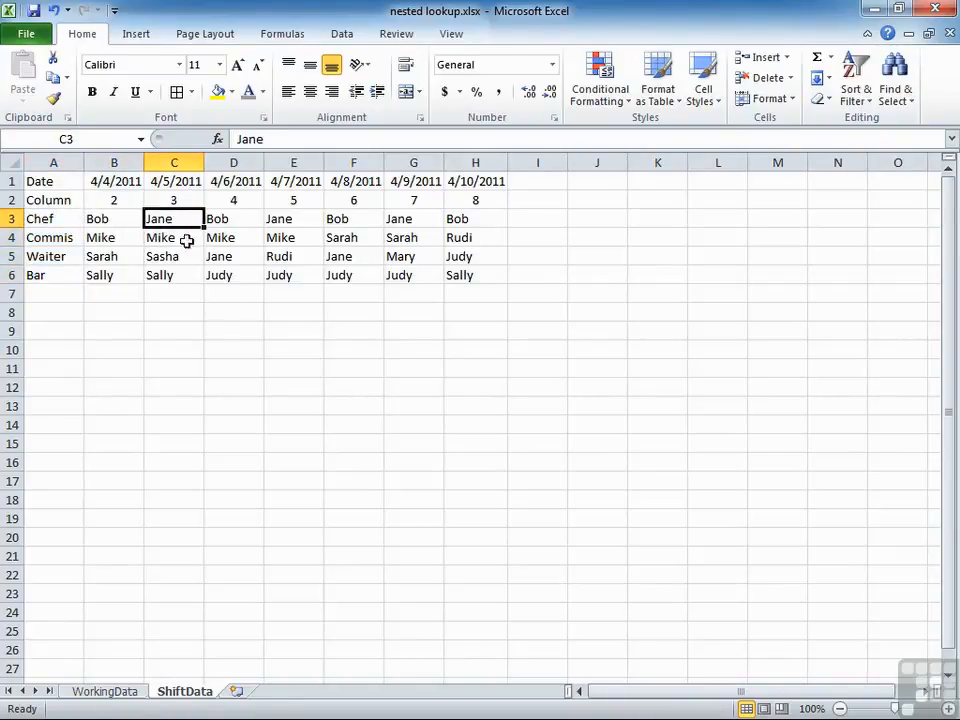
Compare the date and task list on the WorkingData sheet with the layout of the ShiftData sheet.
click(121, 694)
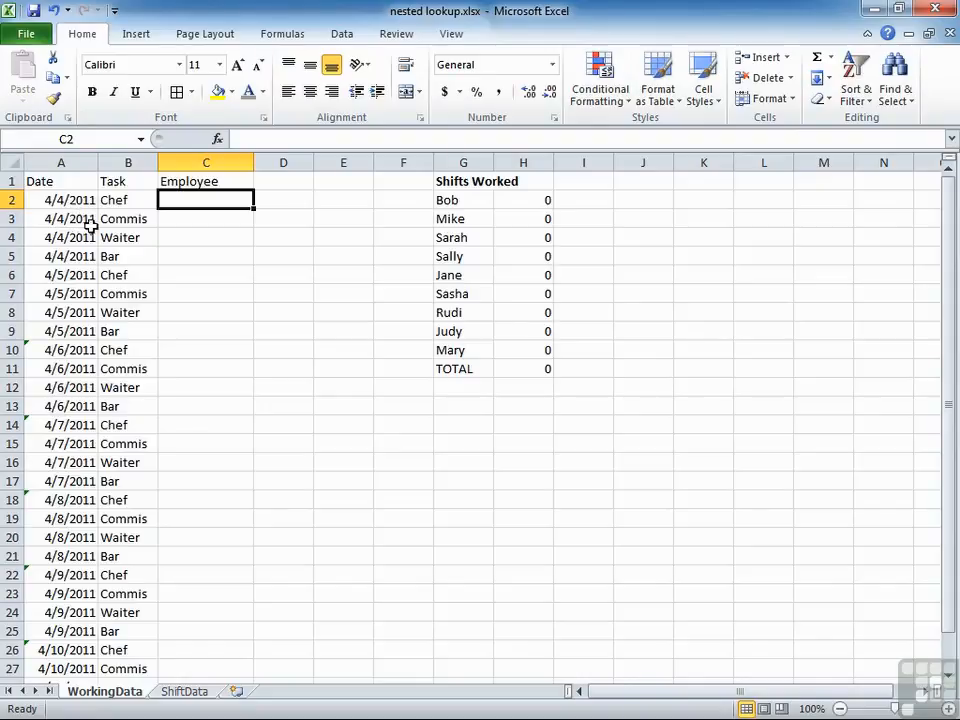
scroll(131, 470, down, 3)
scroll(131, 474, up, 3)
click(184, 691)
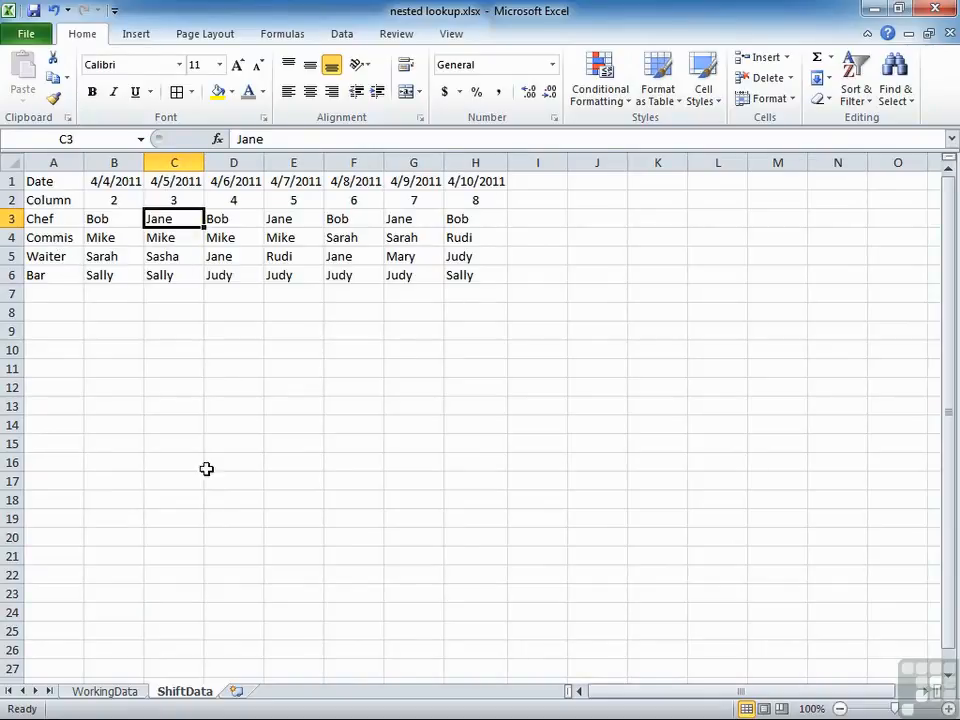
In WorkingData cell C2, begin a VLOOKUP formula with B2 as lookup value and the named range empLU as table.
click(106, 691)
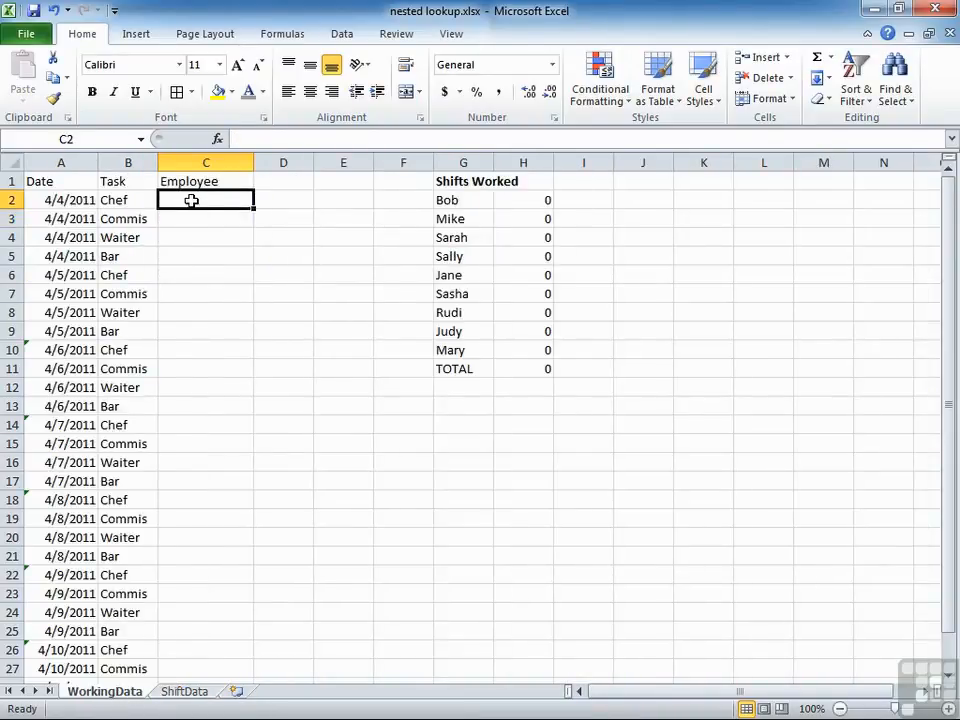
text(=)
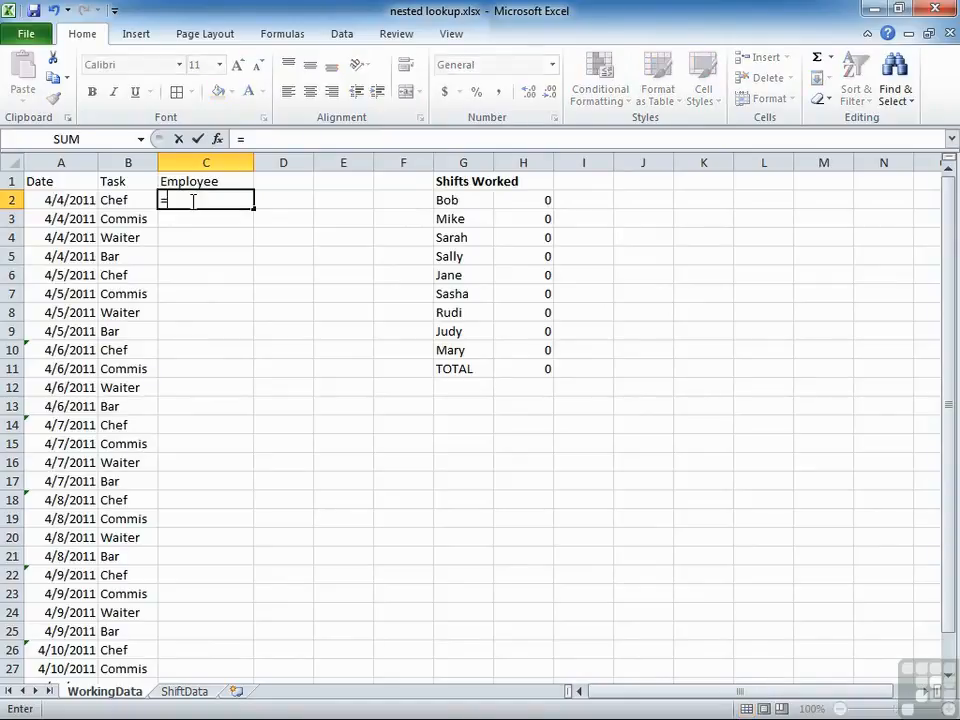
text(vlookup()
click(130, 198)
text(,em)
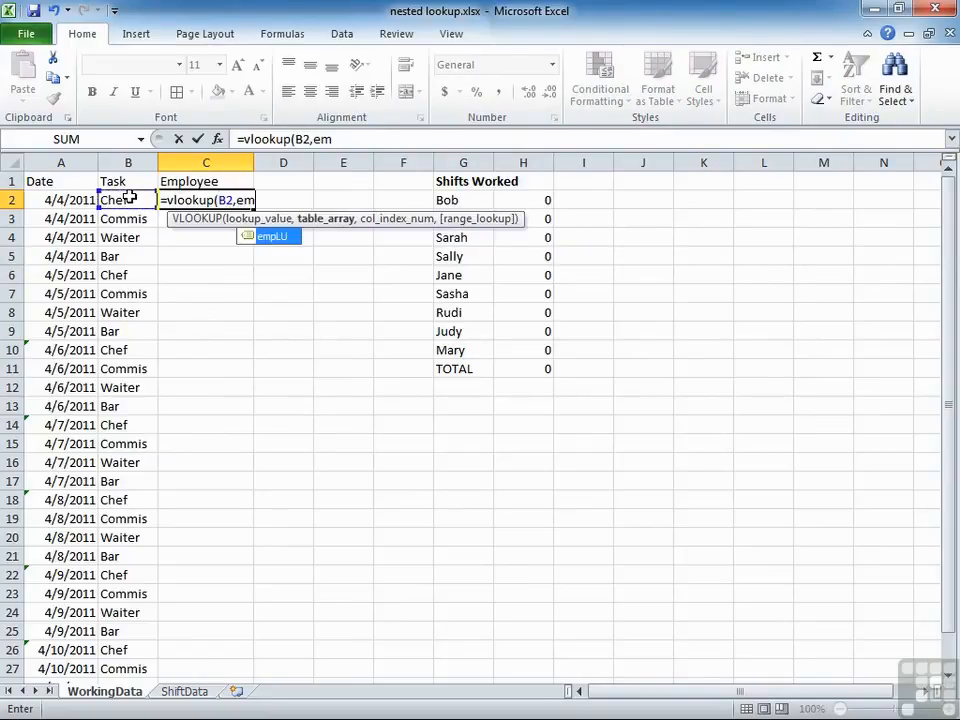
double_click(281, 238)
text(,)
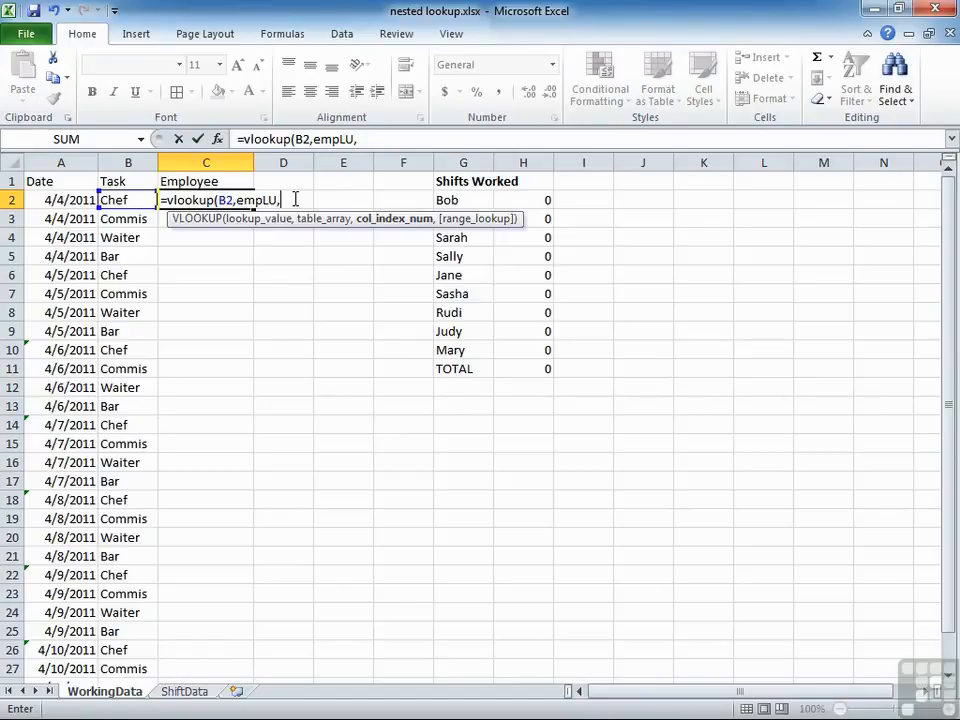
For the column index, nest an HLOOKUP of A2 in dateLU, returning row 2 with FALSE for an exact match.
text(hlookup()
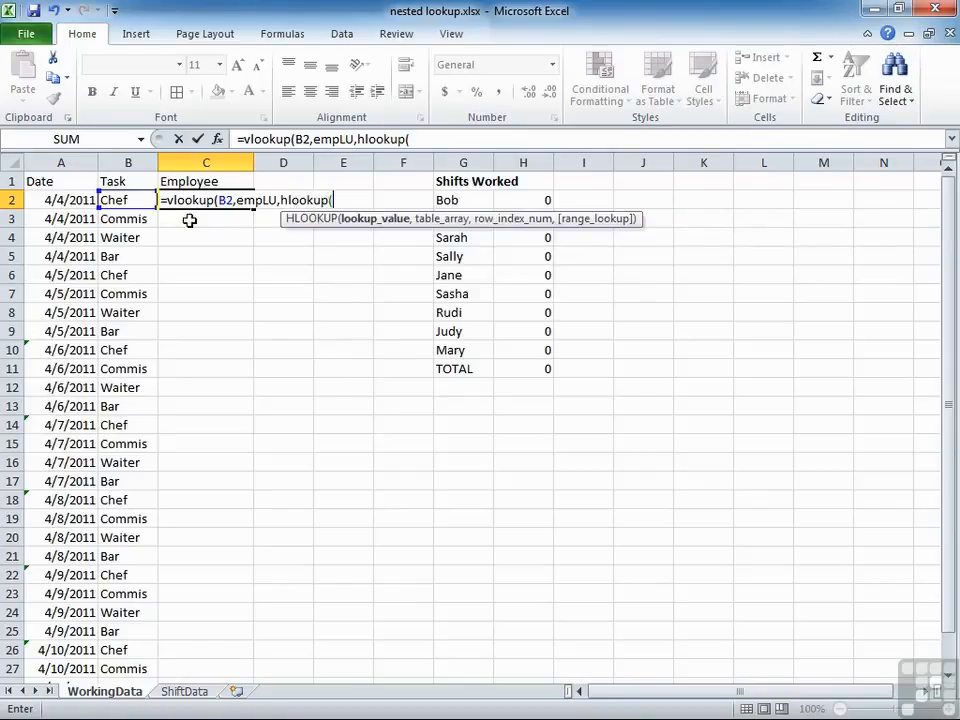
click(75, 199)
text(,)
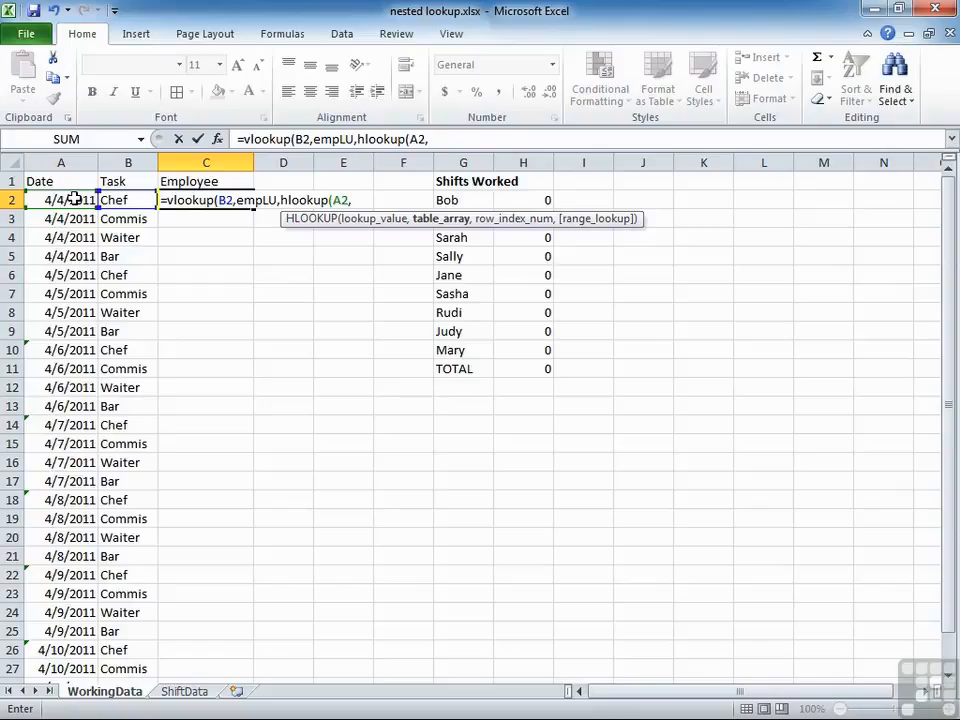
text(da)
key(Down)
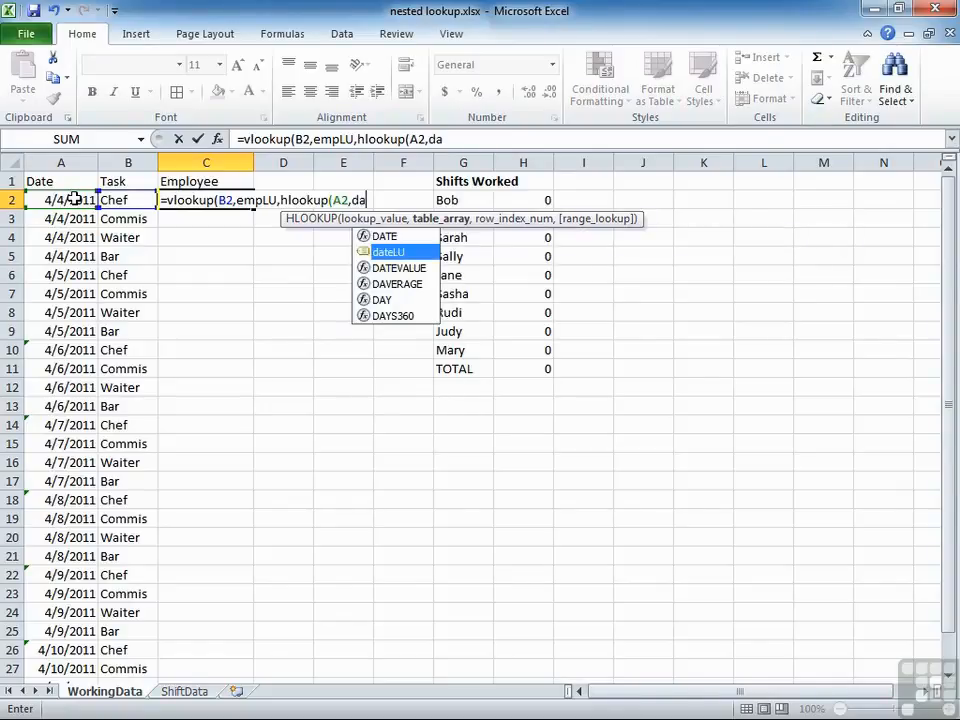
key(Tab)
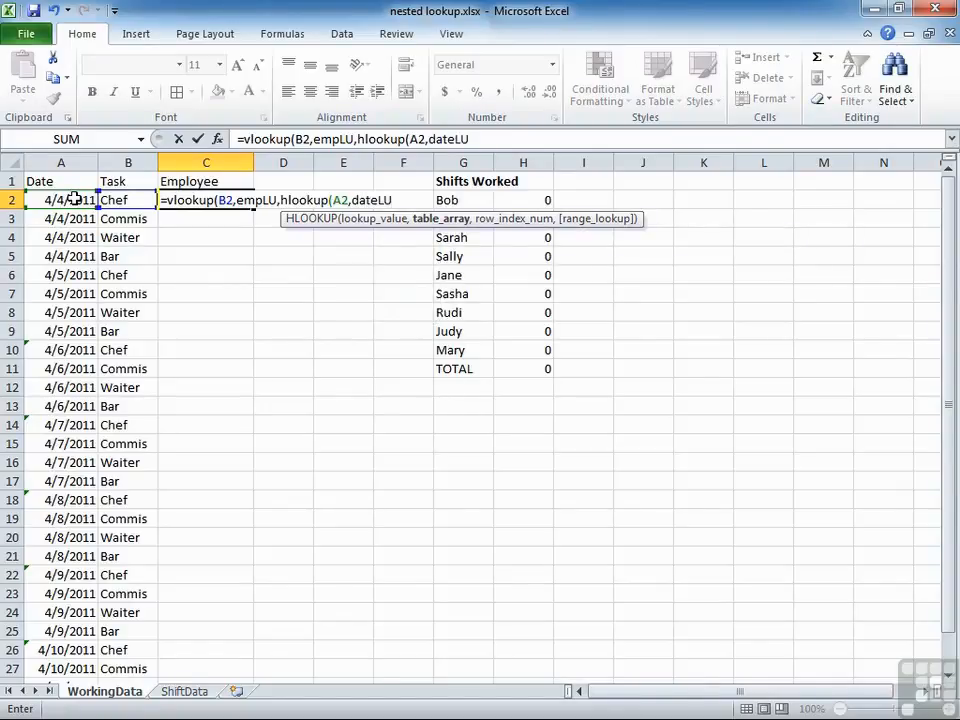
text(,)
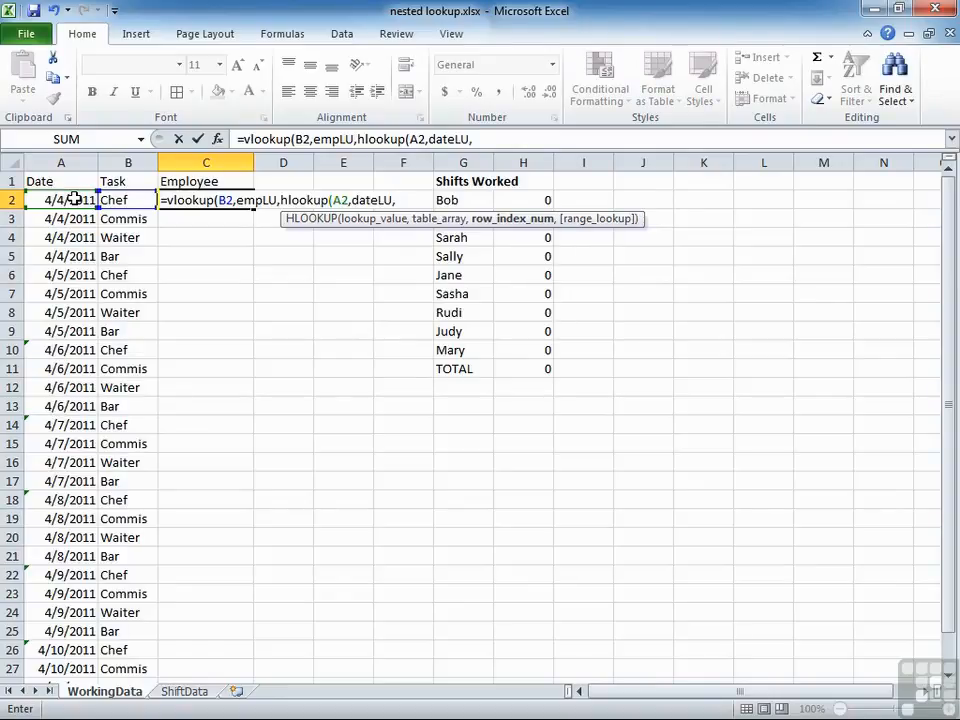
text(2,false)
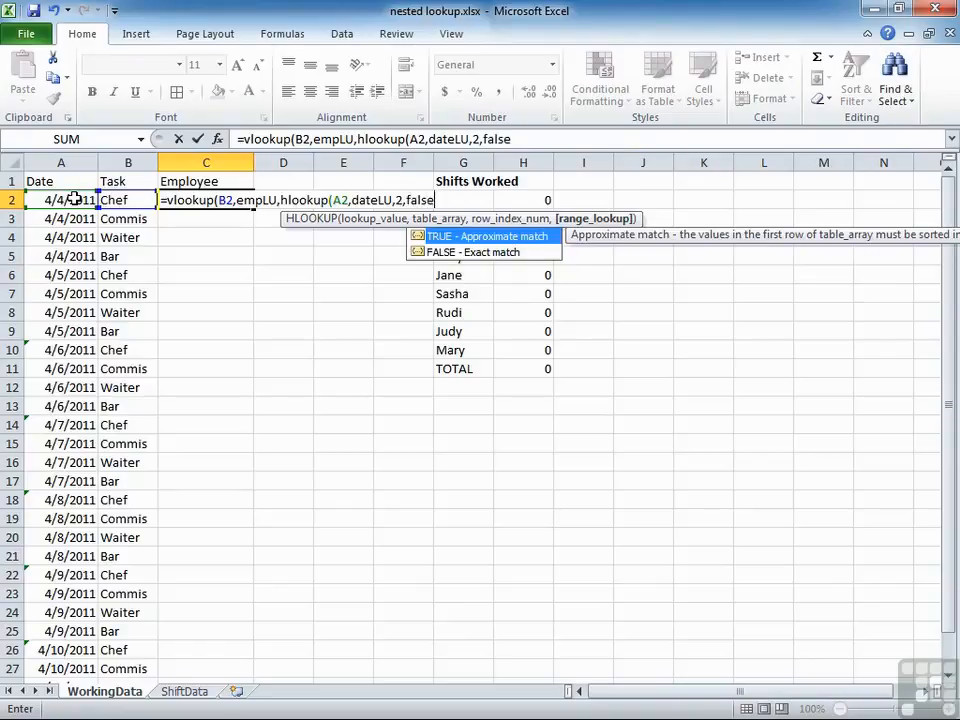
text())
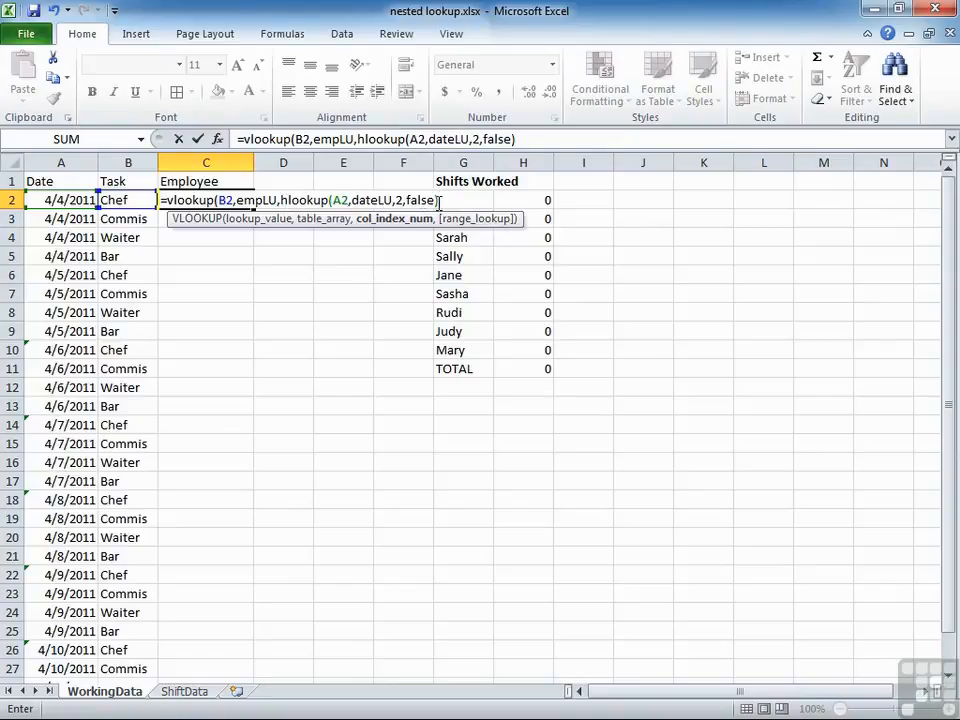
Set the outer VLOOKUP's range lookup to FALSE and enter the completed formula in C2.
text(,)
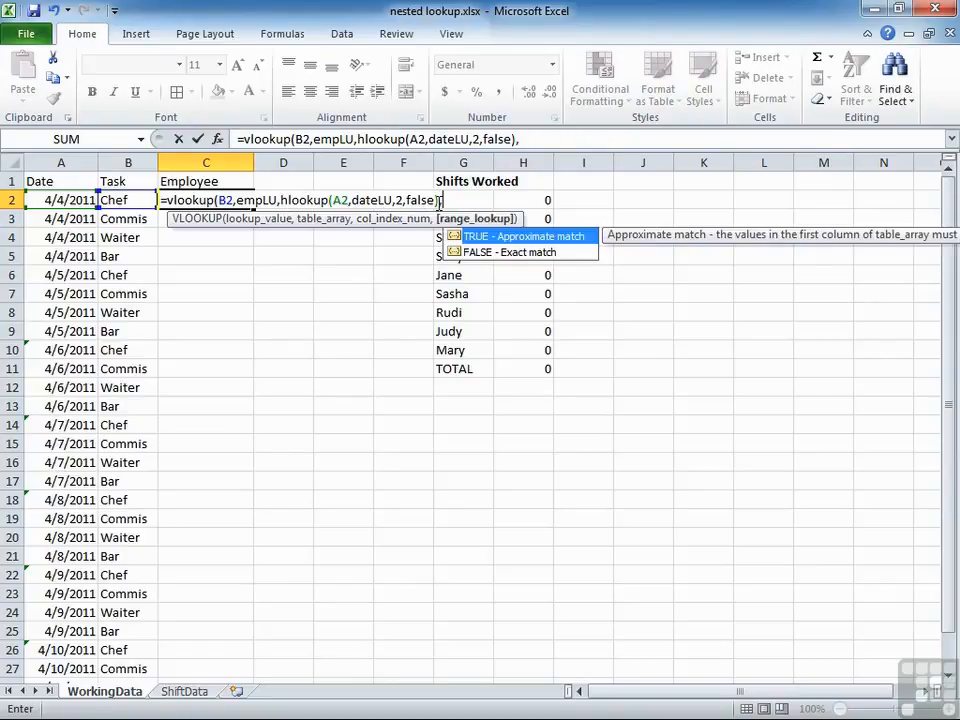
text(false)
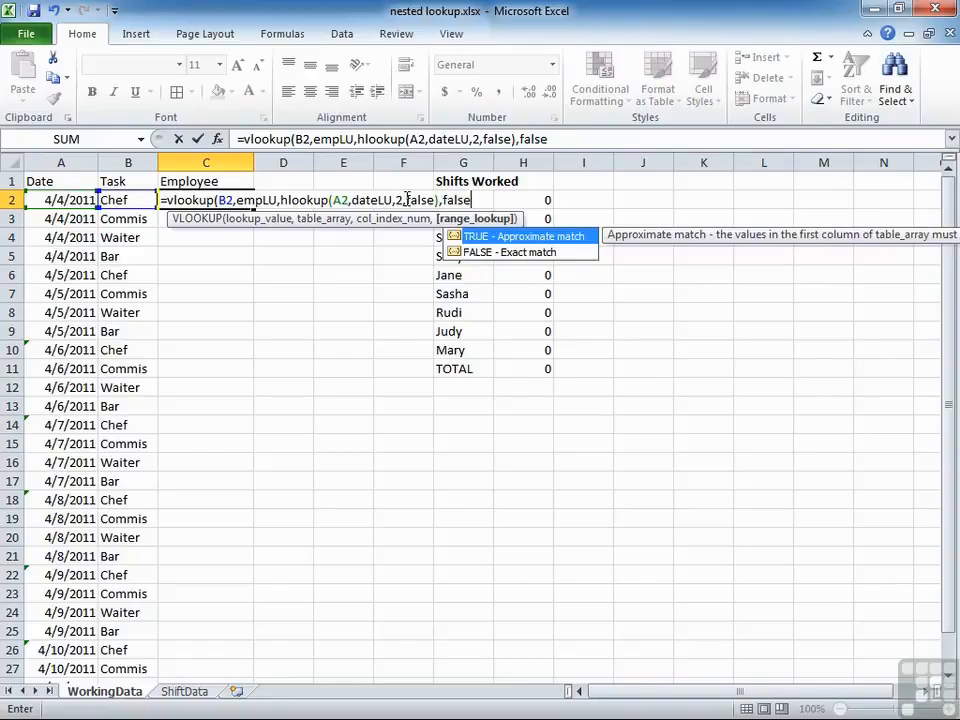
text())
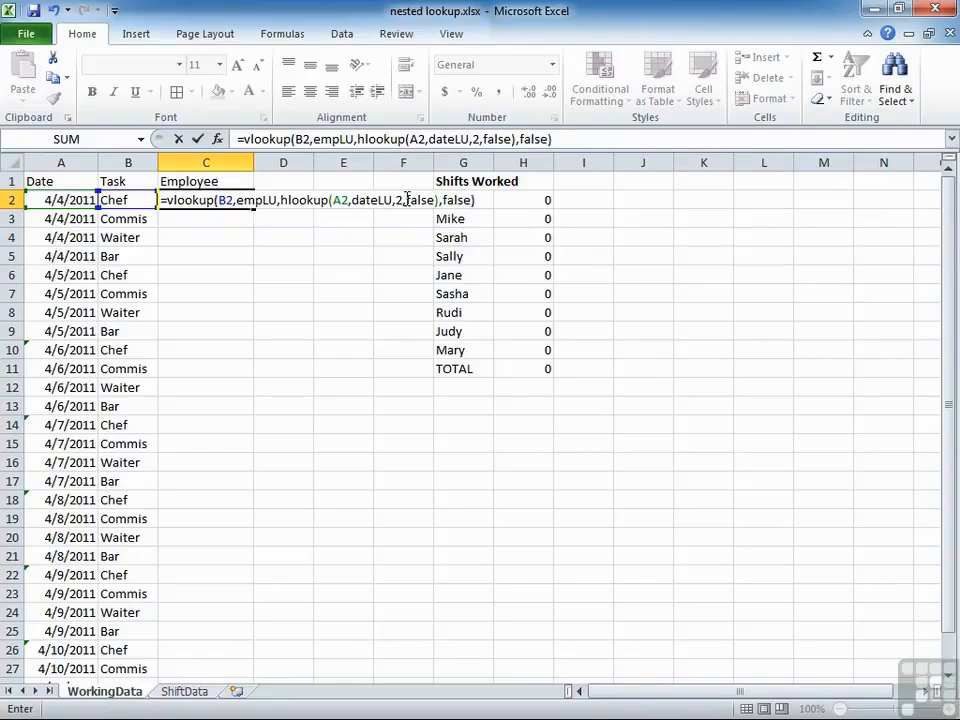
key(Return)
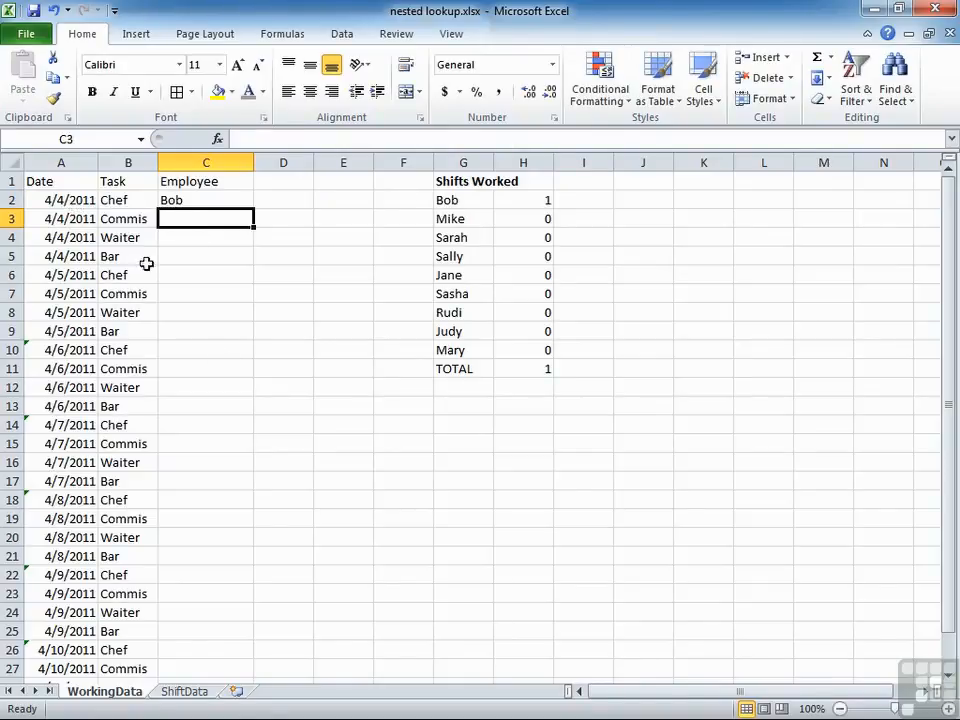
On the ShiftData sheet, view the cells covered by the named ranges empLU and dateLU.
click(188, 692)
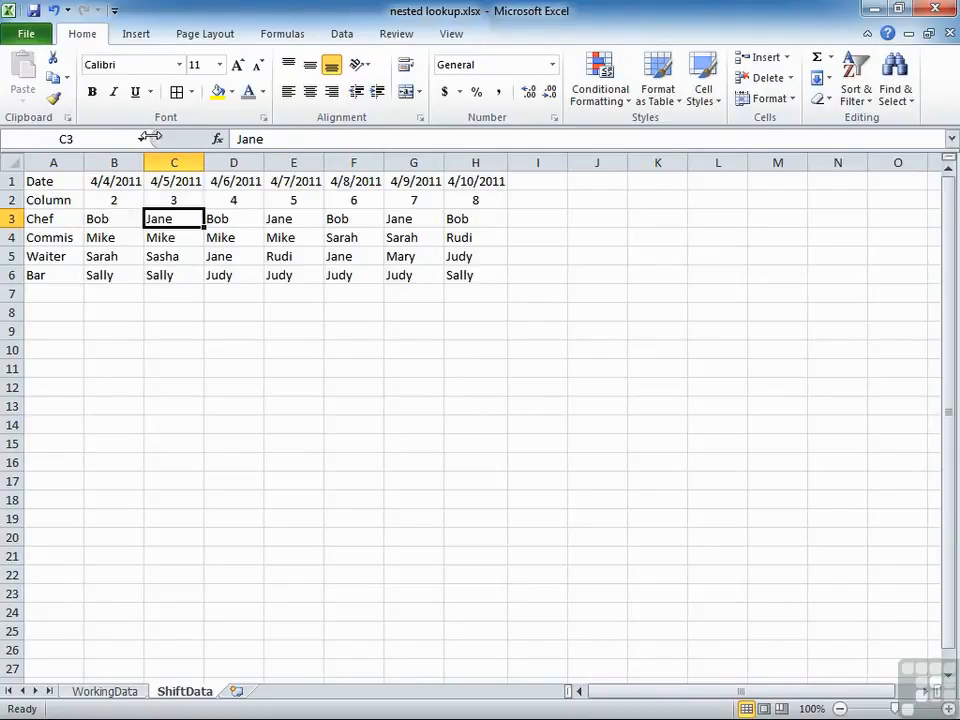
click(141, 139)
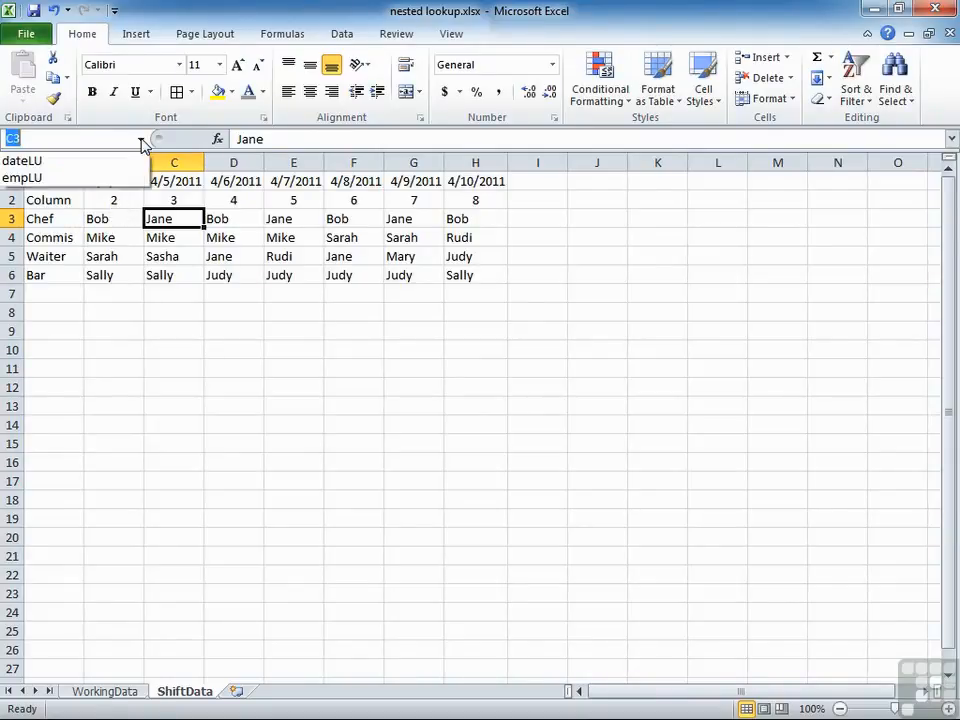
click(52, 179)
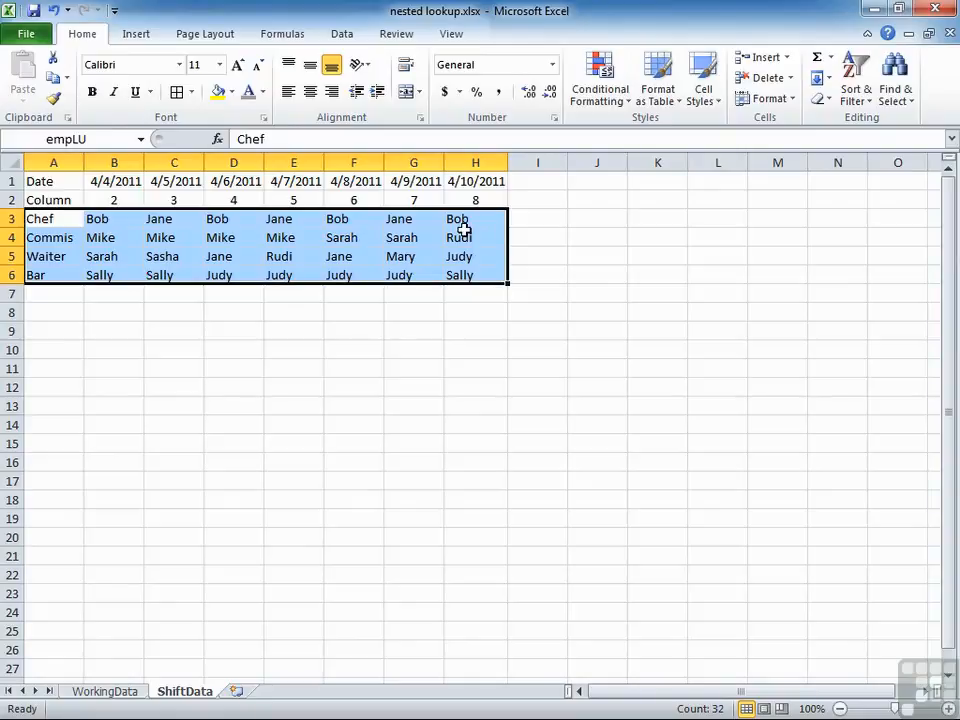
click(141, 140)
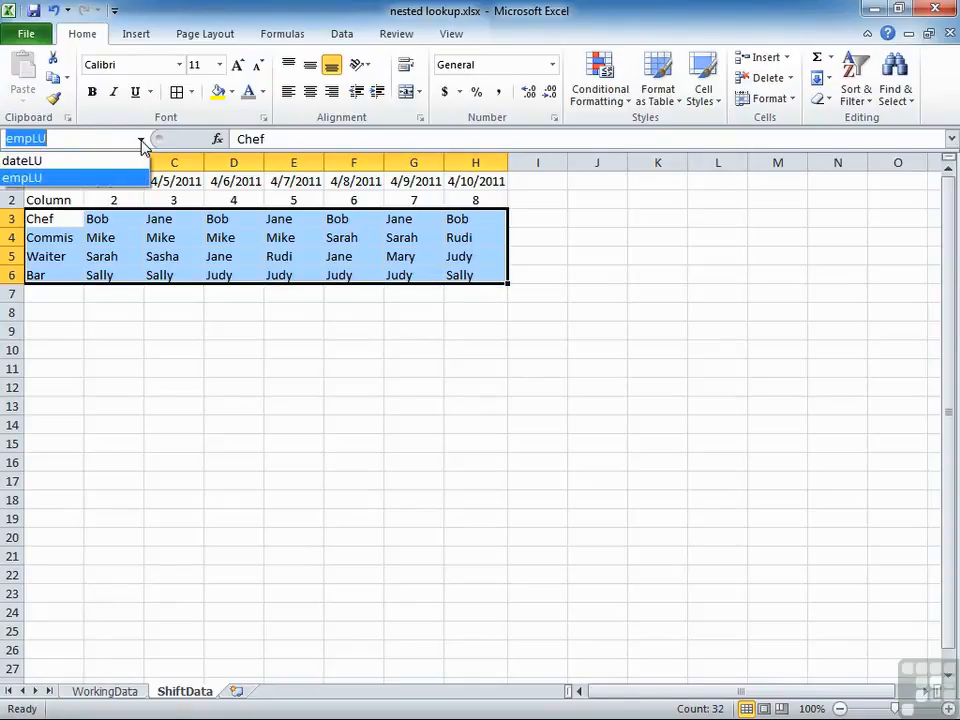
click(80, 163)
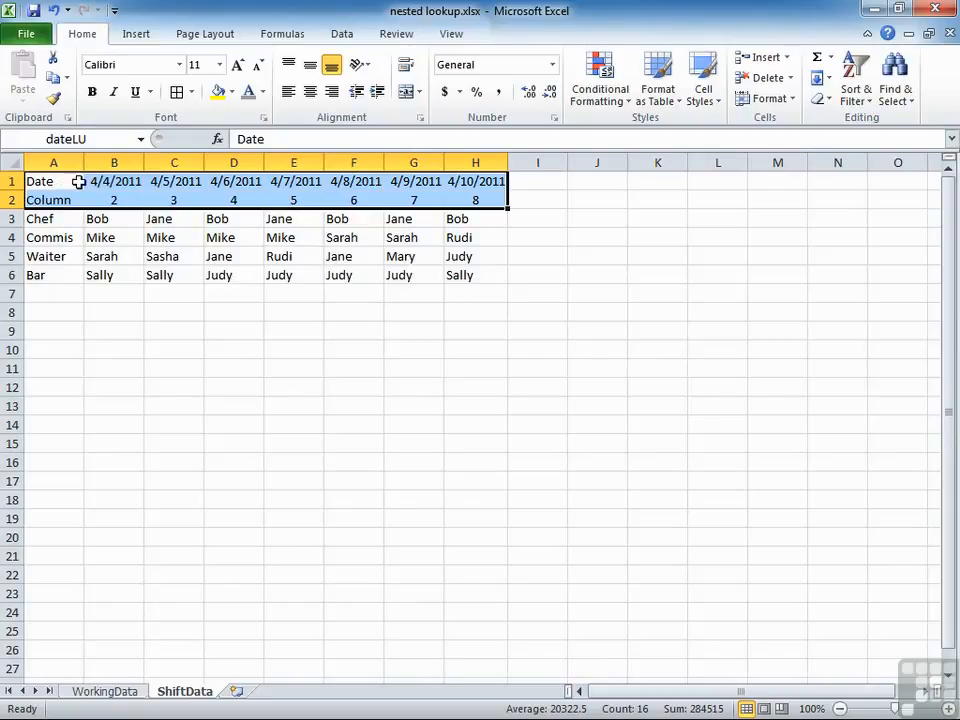
Trace how the column numbers beneath the ShiftData dates point to the employee in the Waiter row.
click(306, 201)
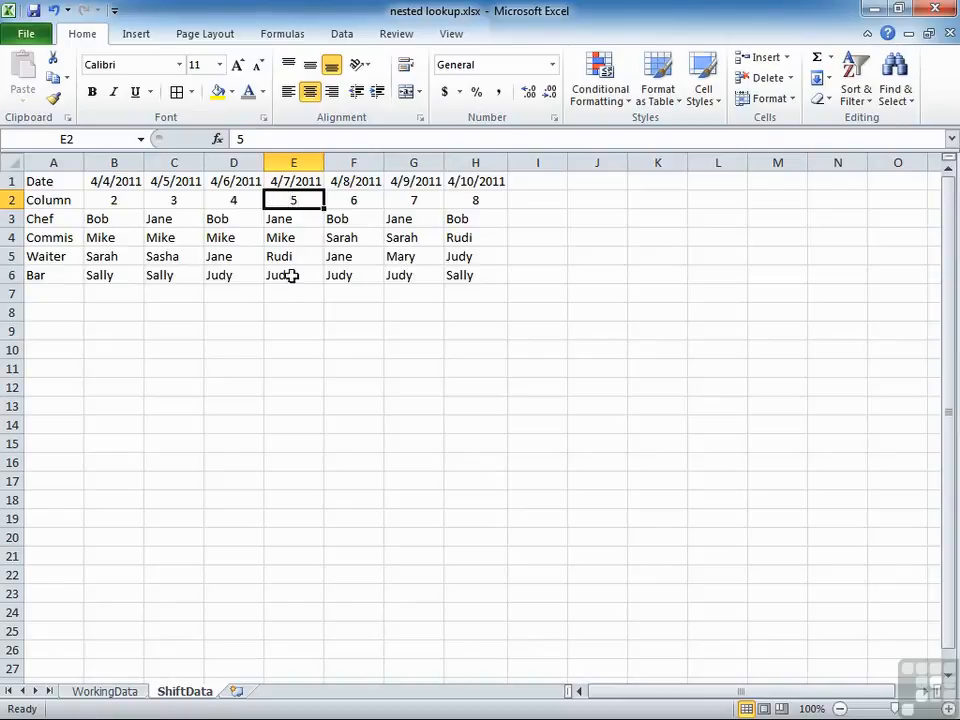
click(119, 200)
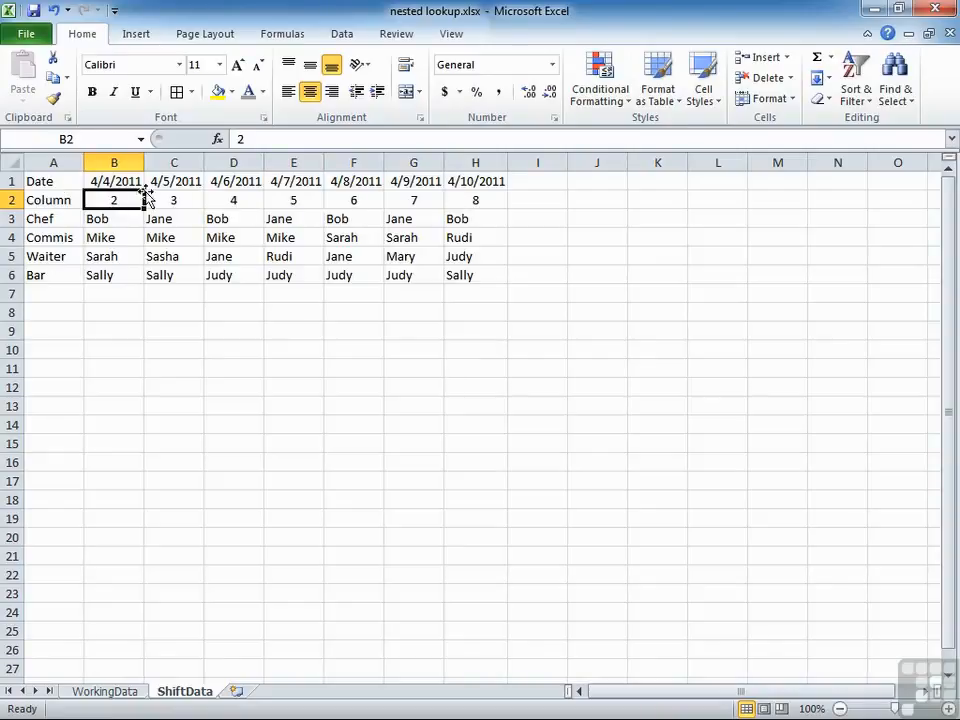
click(422, 181)
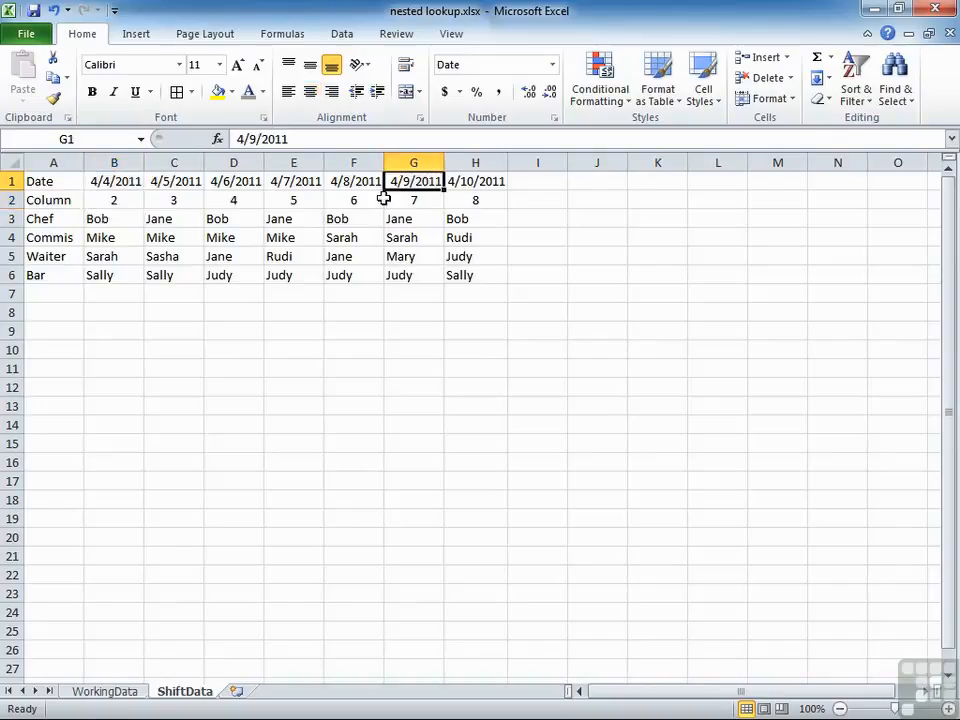
click(415, 199)
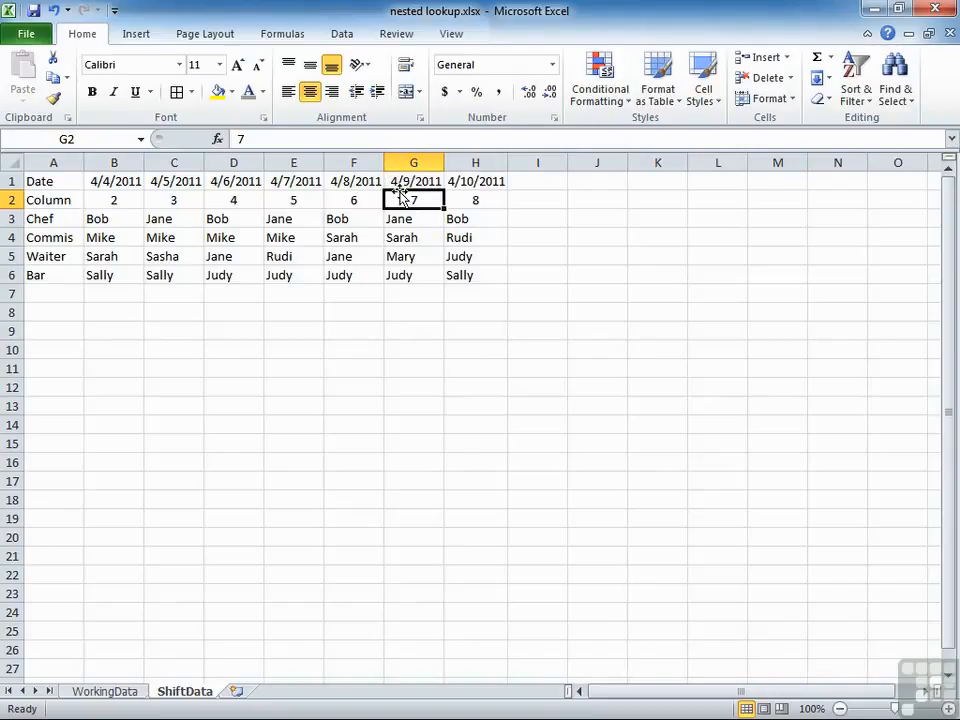
click(52, 258)
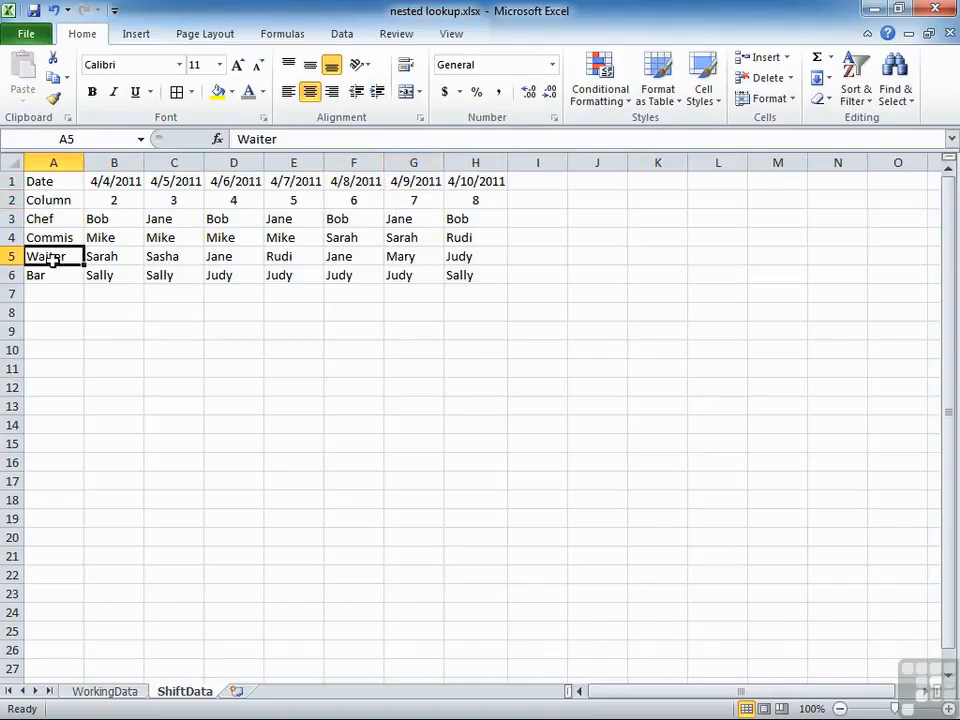
click(338, 256)
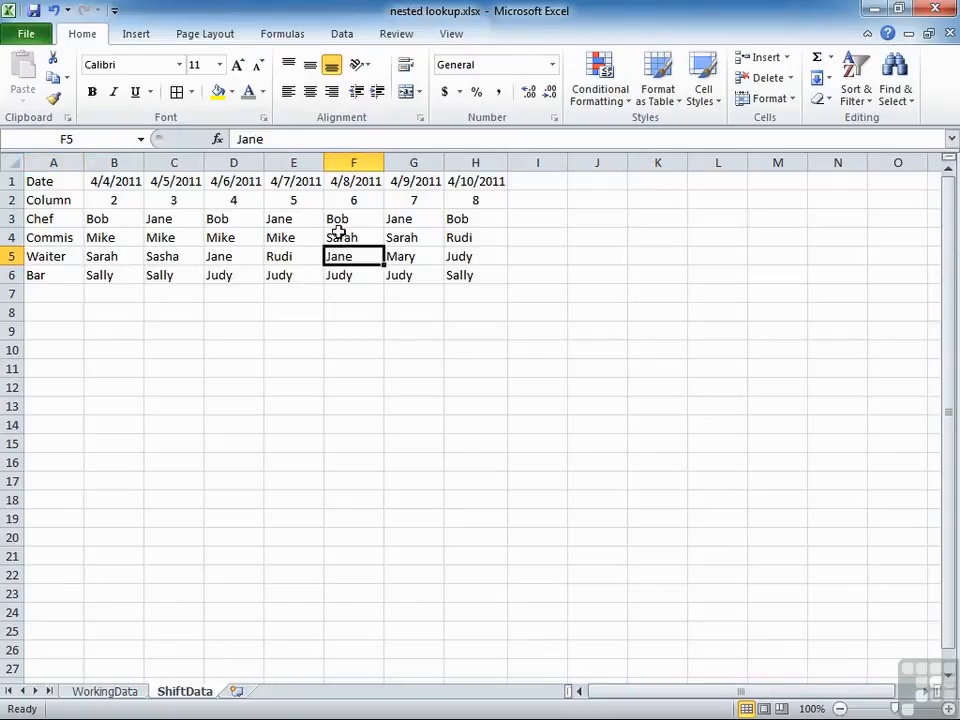
Fill the nested lookup formula from WorkingData cell C2 down to C29 and inspect the formula in C20.
click(108, 694)
click(214, 199)
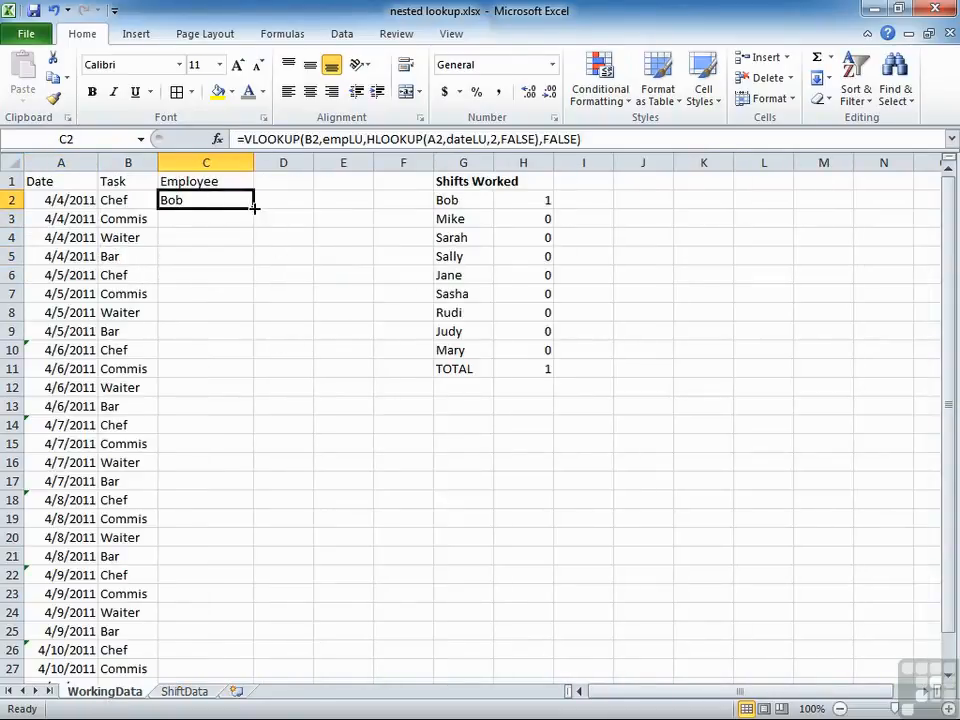
double_click(254, 207)
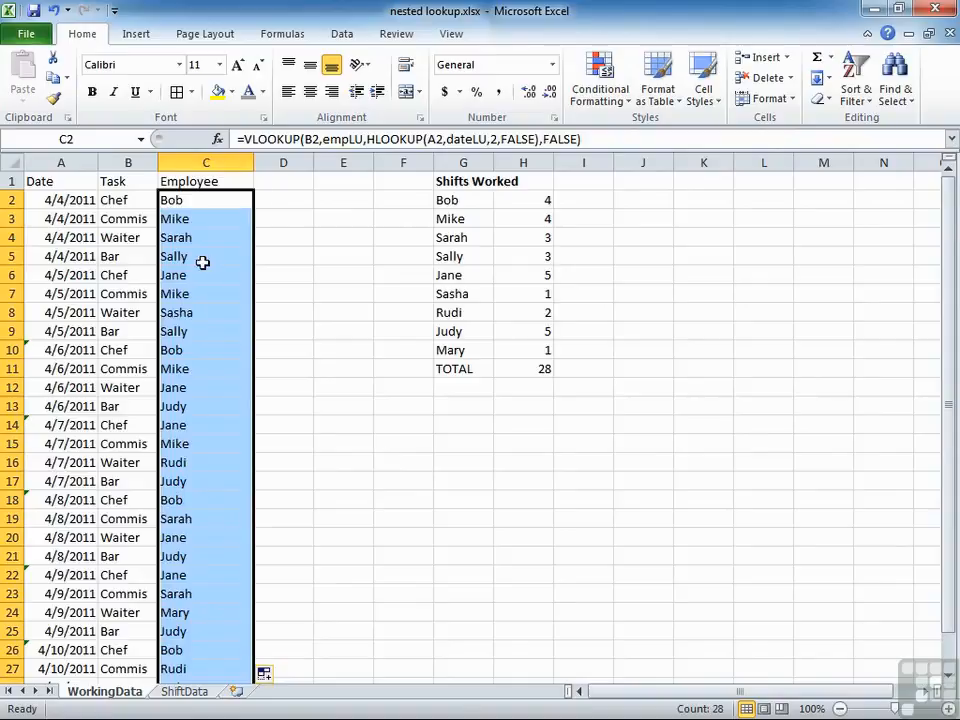
scroll(202, 262, down, 3)
click(200, 369)
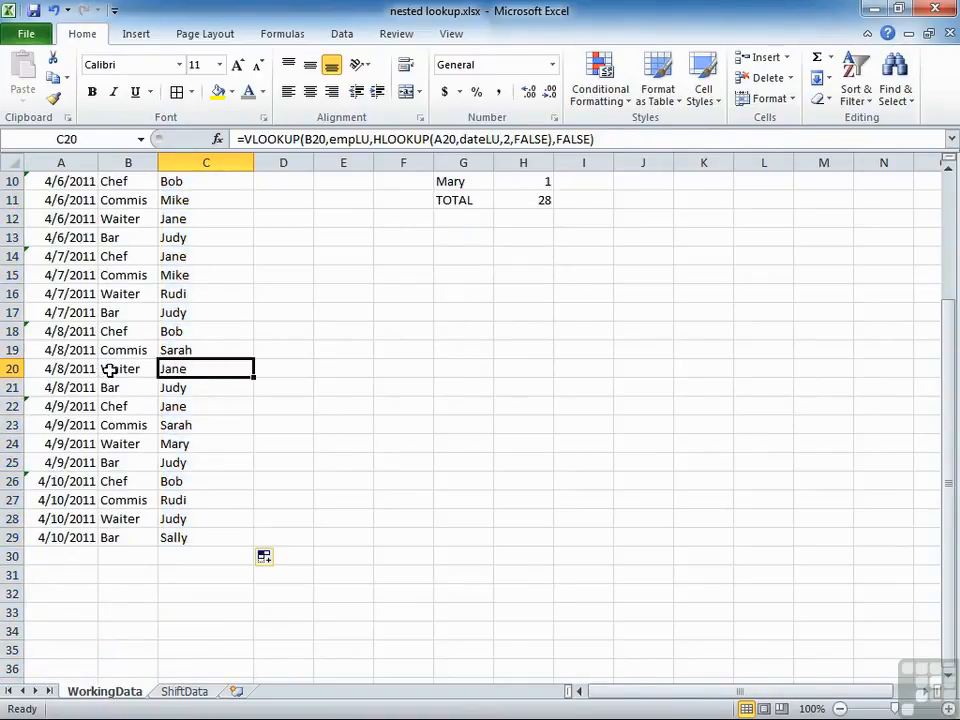
Check on the ShiftData sheet which employee is assigned to the Waiter task on 4/8/2011.
click(186, 692)
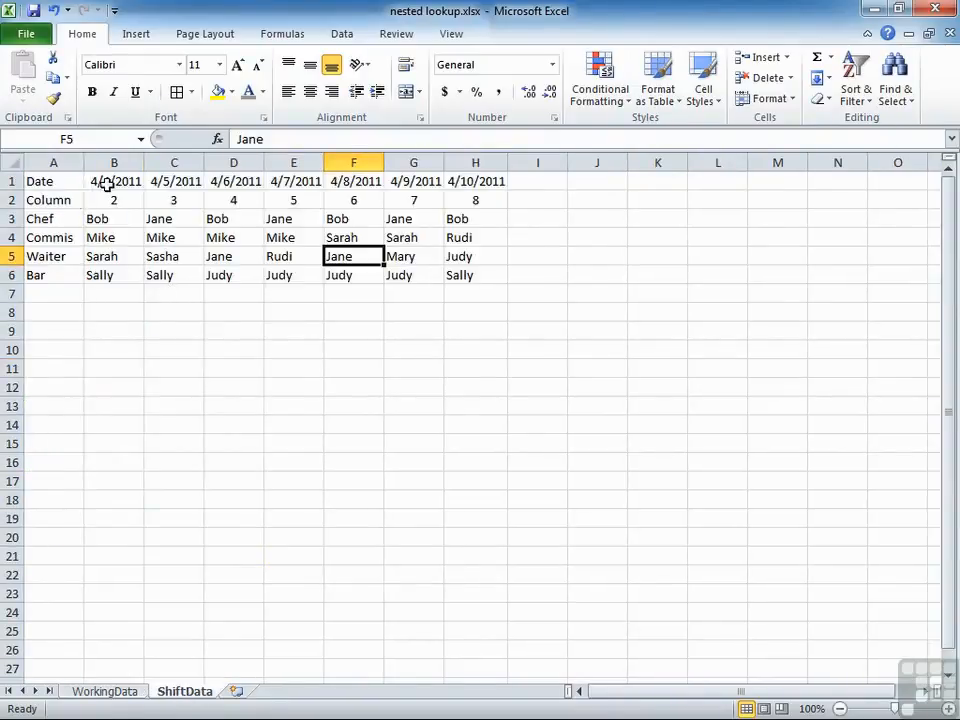
click(356, 182)
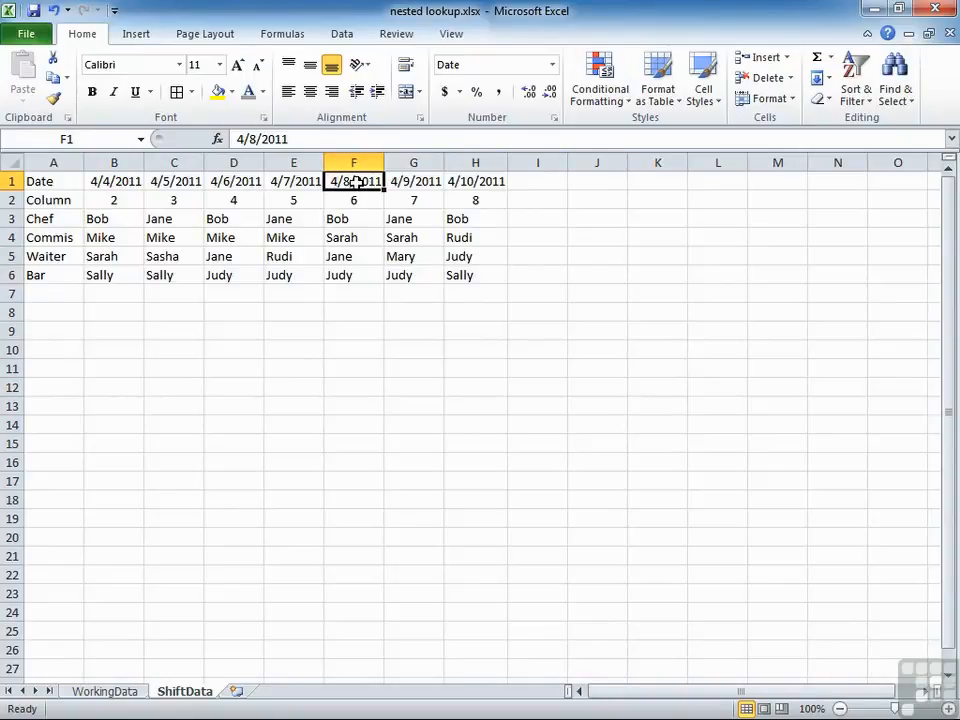
click(359, 259)
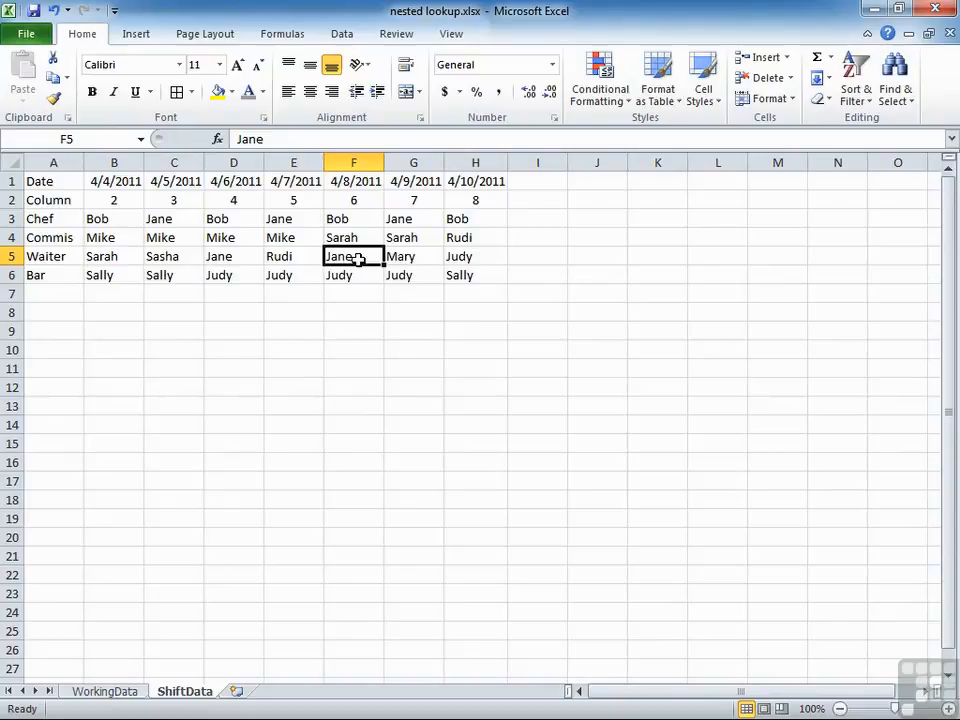
On the WorkingData sheet, inspect the COUNTIF formula in H2 and the SUM formula in H11 of the Shifts Worked table.
click(100, 692)
scroll(311, 470, up, 3)
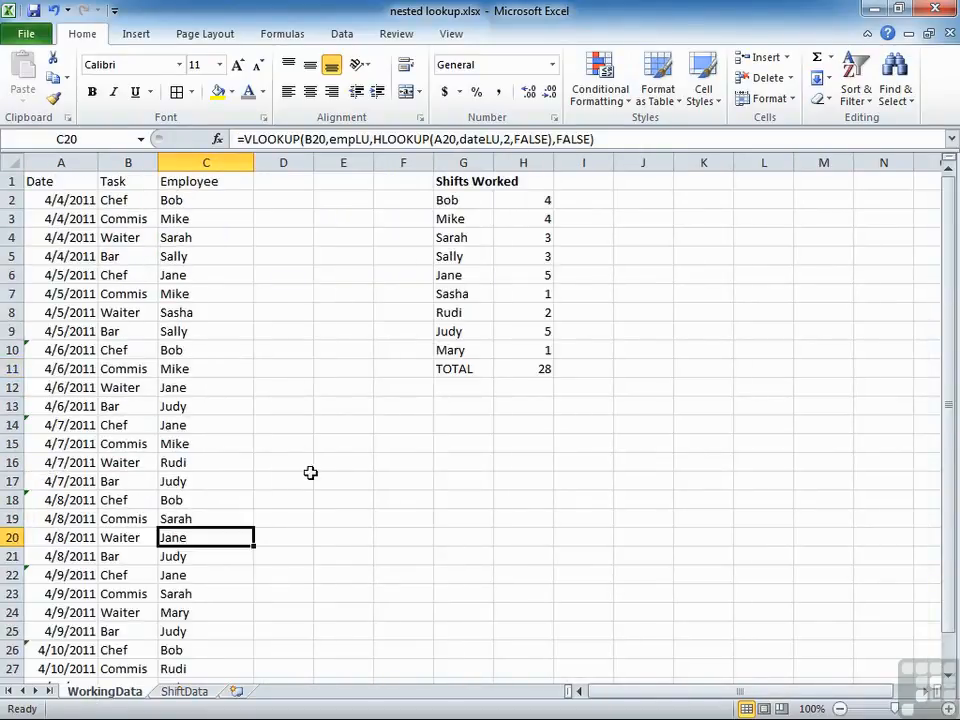
click(537, 198)
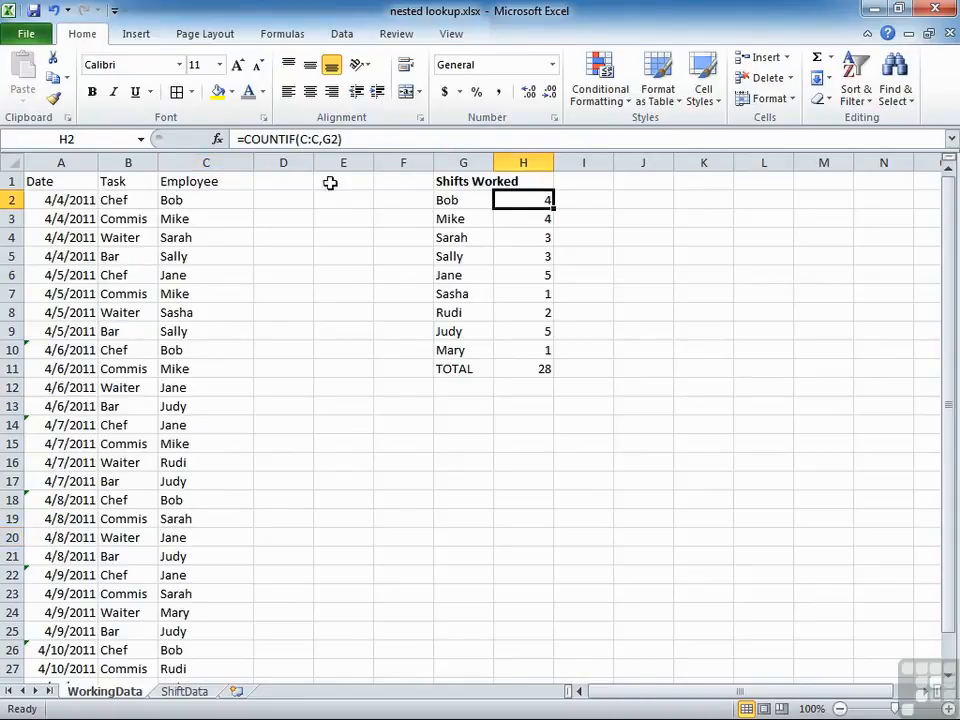
key(F2)
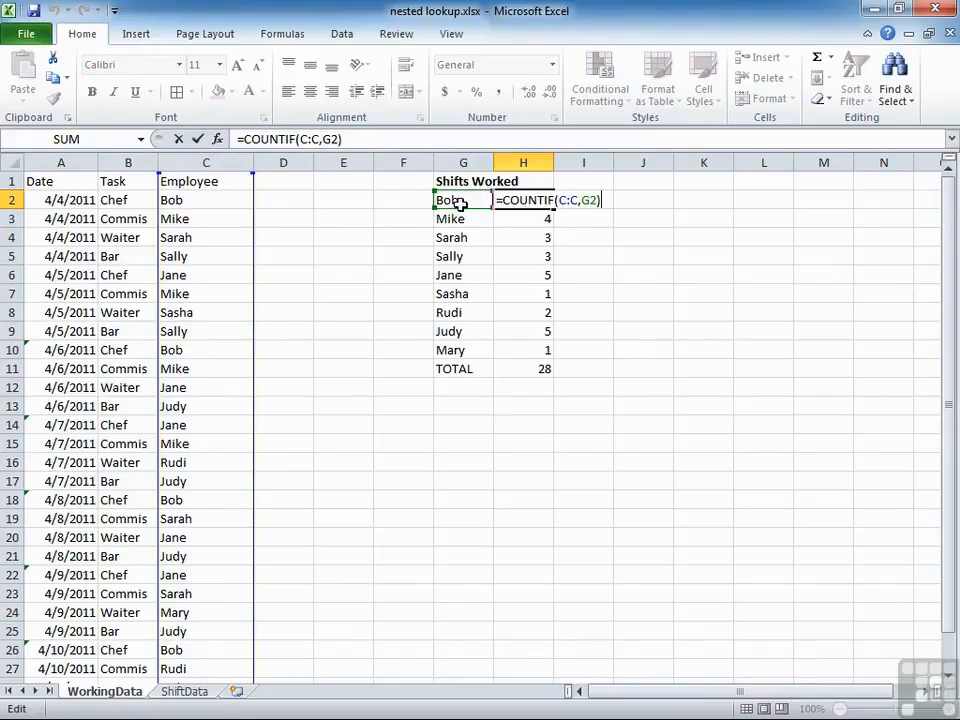
key(Return)
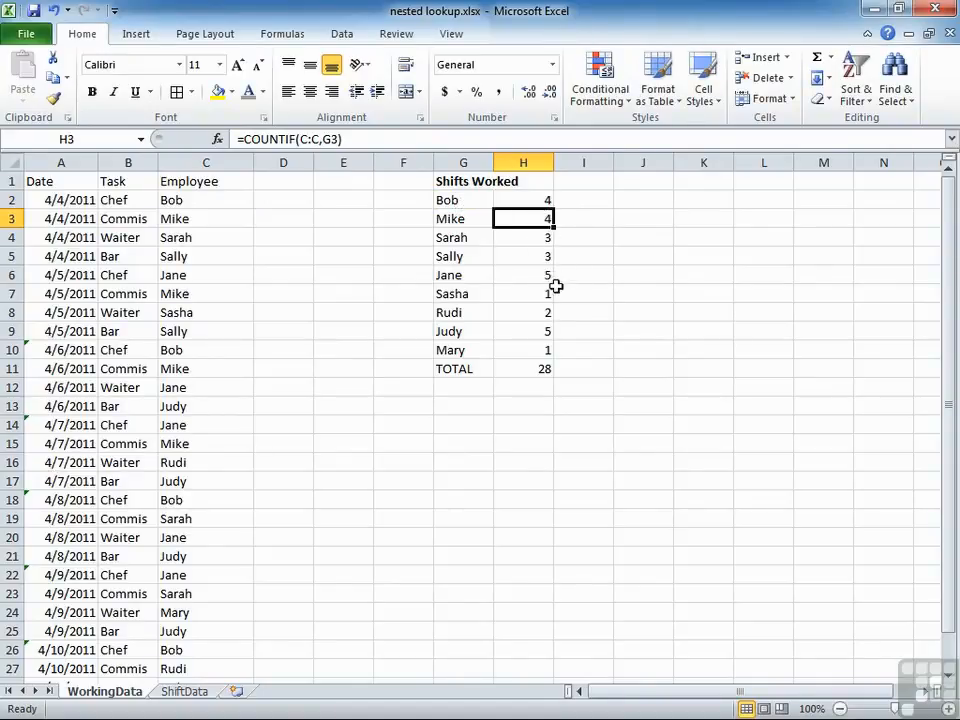
click(527, 371)
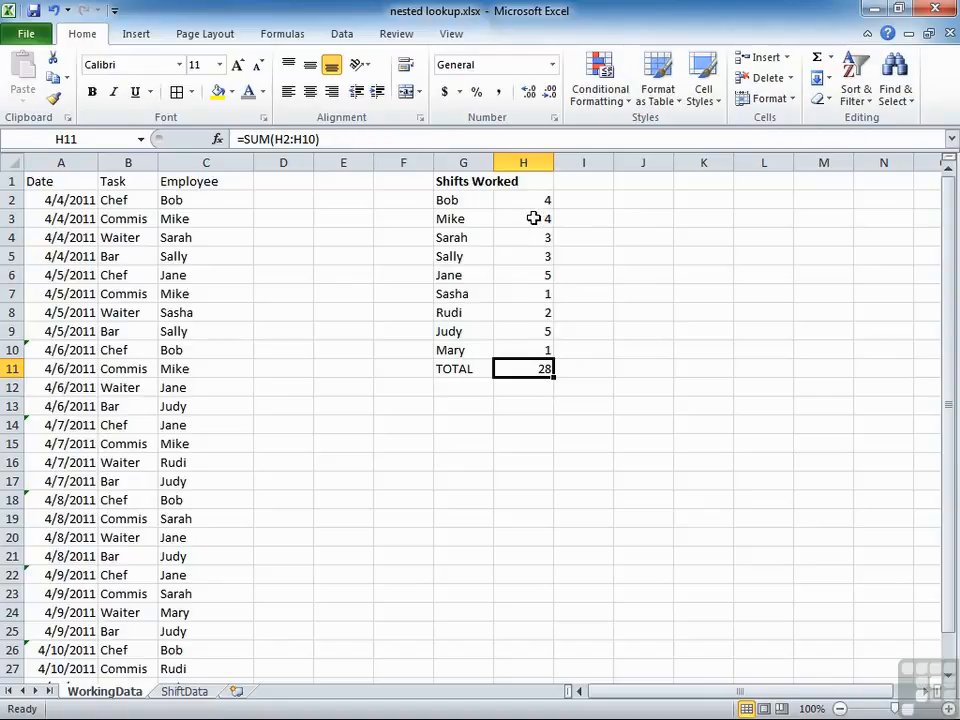
Open the formula in WorkingData cell C2 and highlight its nested HLOOKUP(A2,dateLU,2,FALSE) argument for review.
double_click(204, 198)
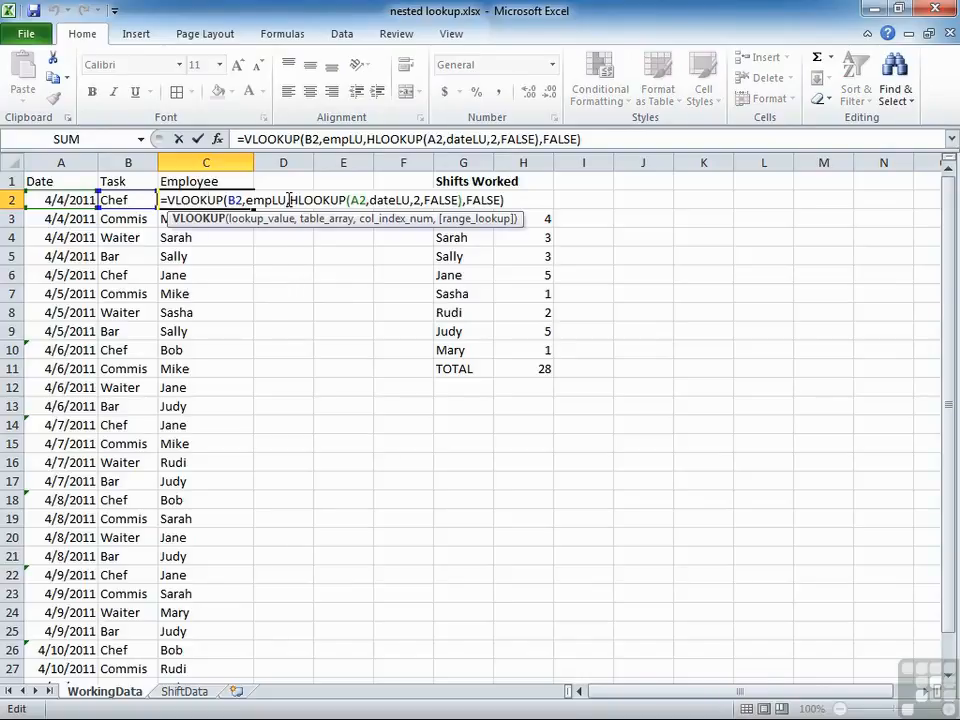
drag(289, 200, 460, 198)
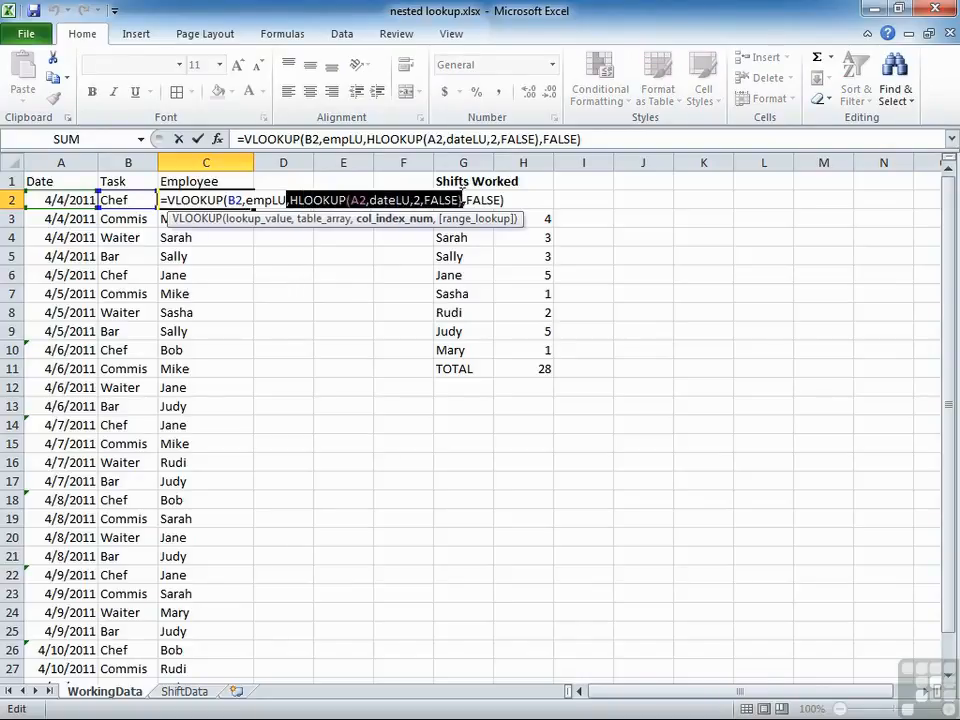